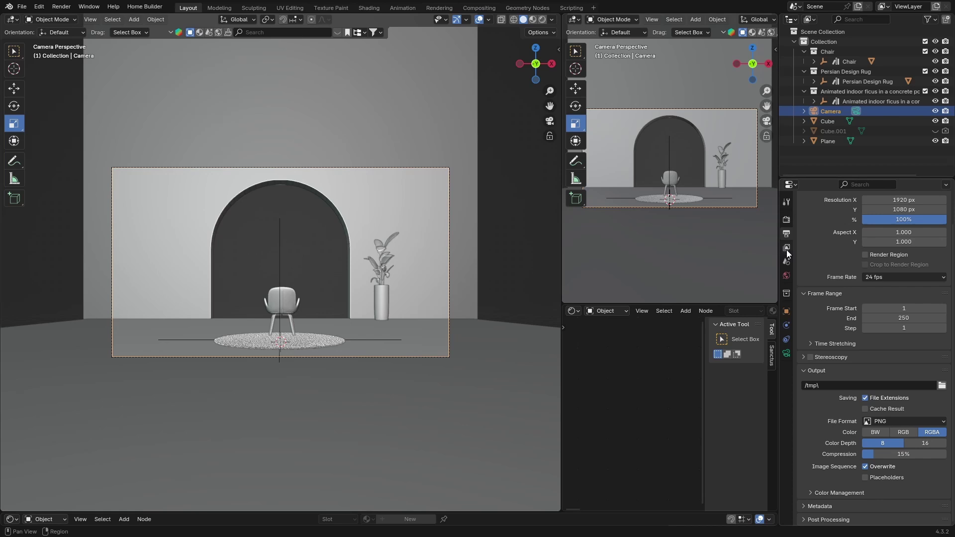
pyautogui.click(786, 220)
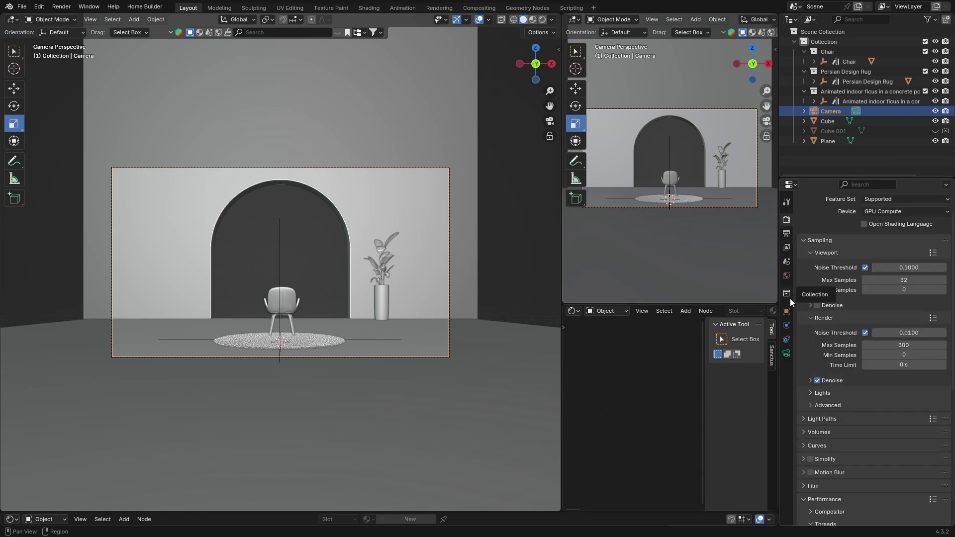
pyautogui.click(893, 347)
pyautogui.press('BackSpace')
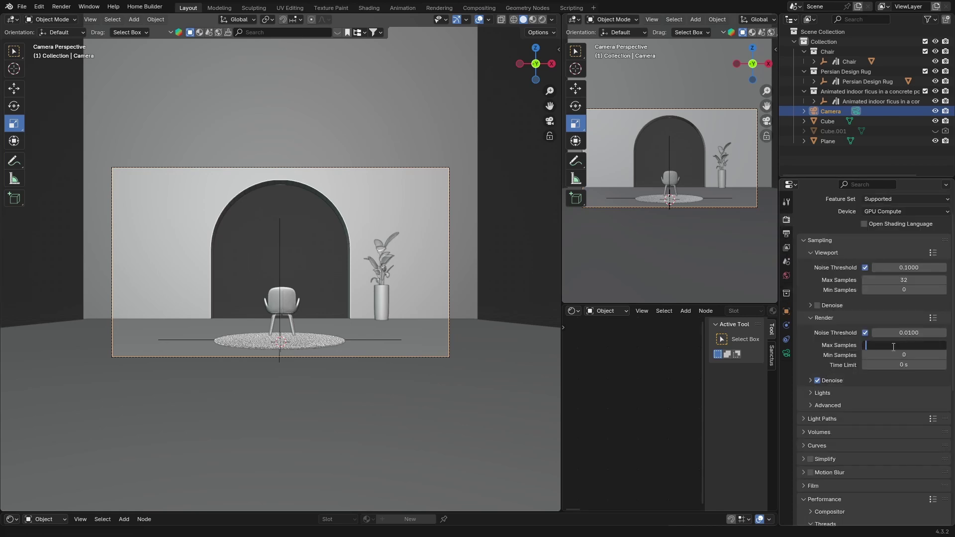
pyautogui.write('1000')
pyautogui.press('Return')
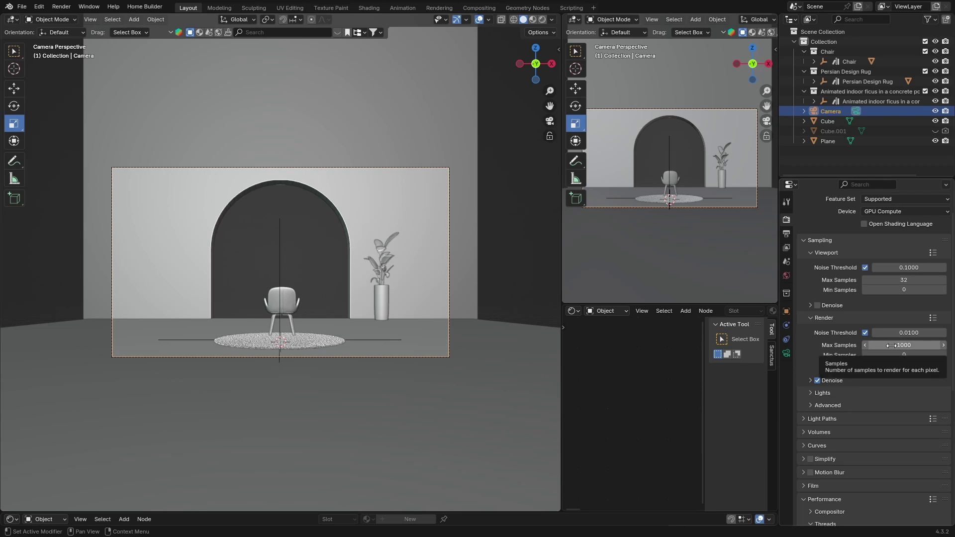
pyautogui.click(895, 345)
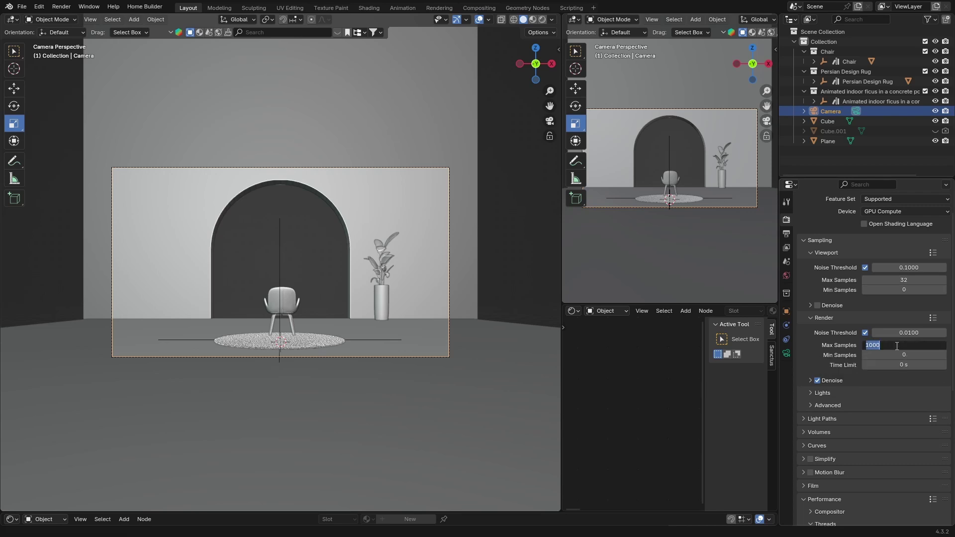
pyautogui.write('100')
pyautogui.press('Return')
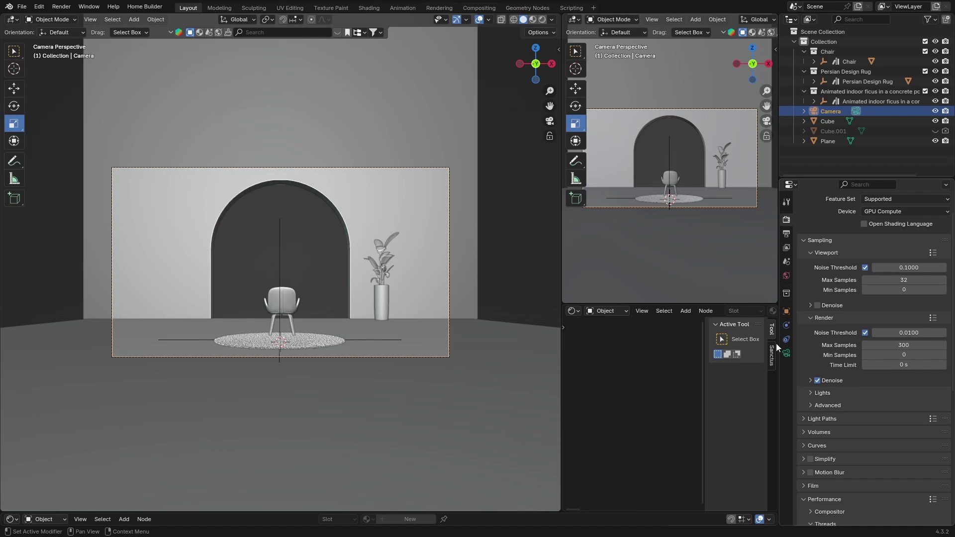
# - Preview rendered shading, then mark a render region around the potted plant and render it
pyautogui.click(542, 19)
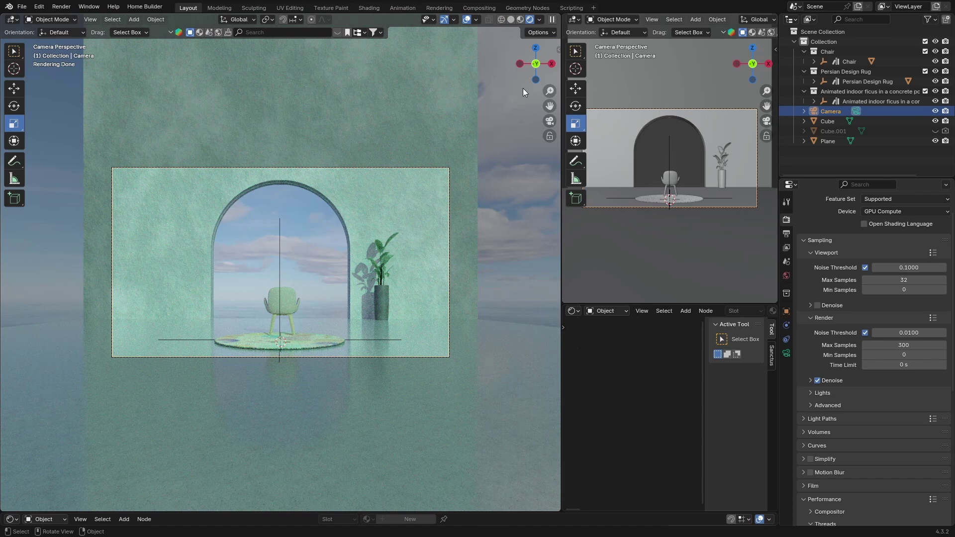
pyautogui.click(521, 22)
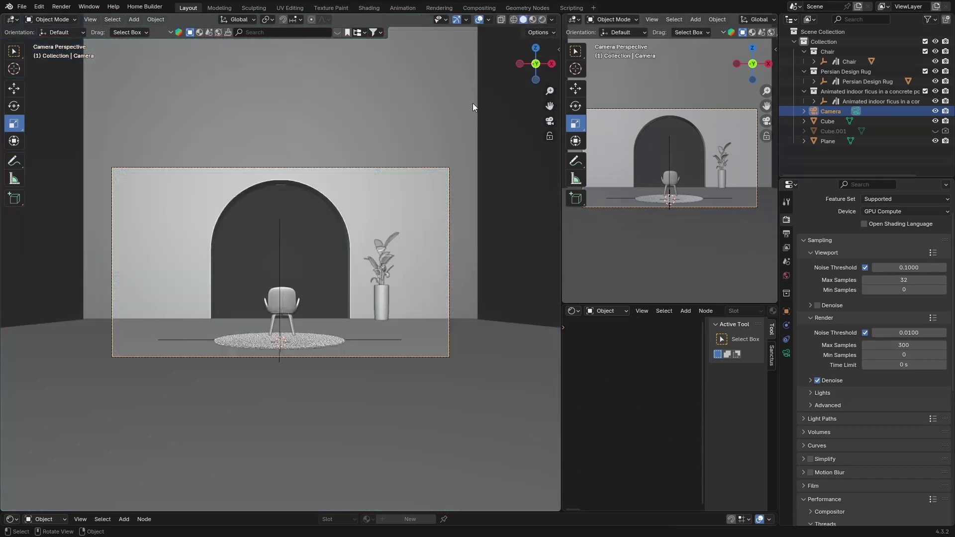
pyautogui.hotkey('ctrl', 'b')
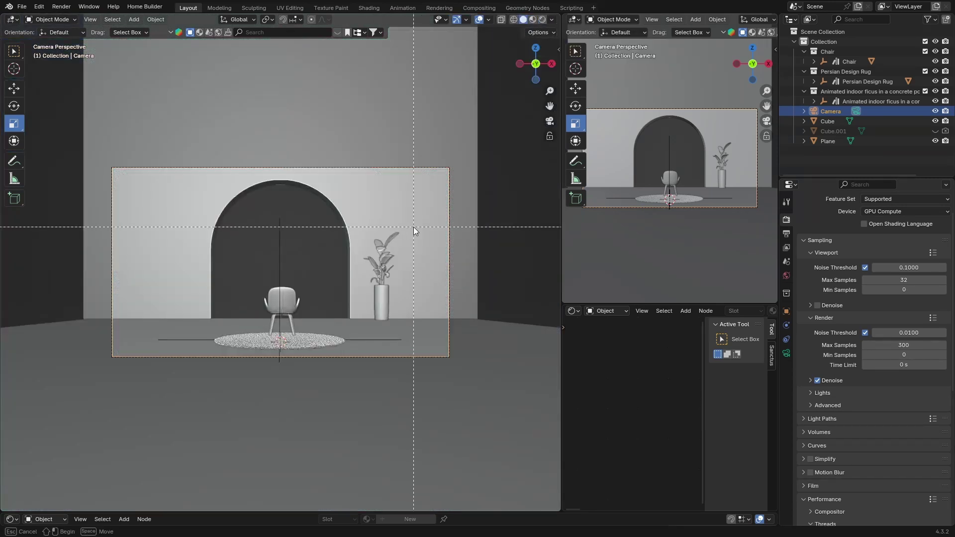
pyautogui.moveTo(338, 229); pyautogui.dragTo(467, 320)
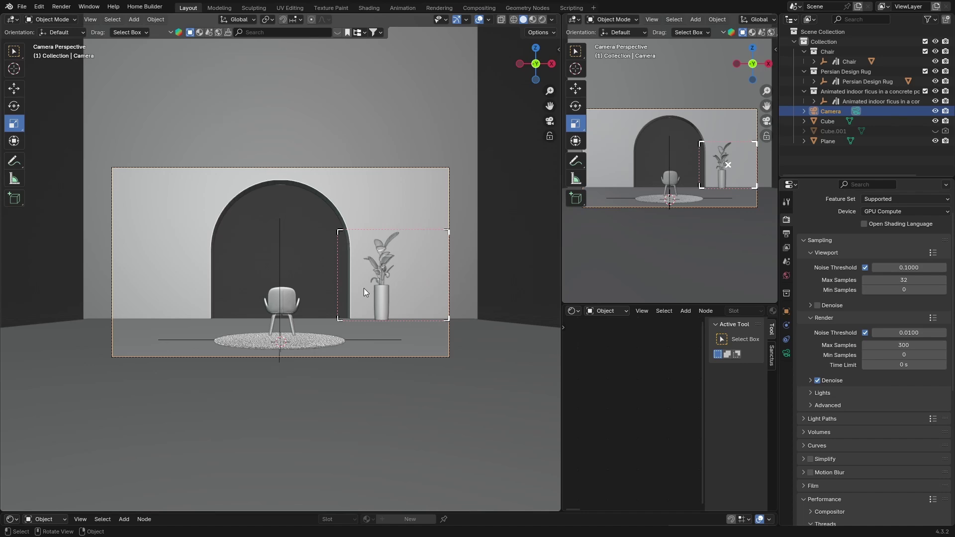
pyautogui.press('F12')
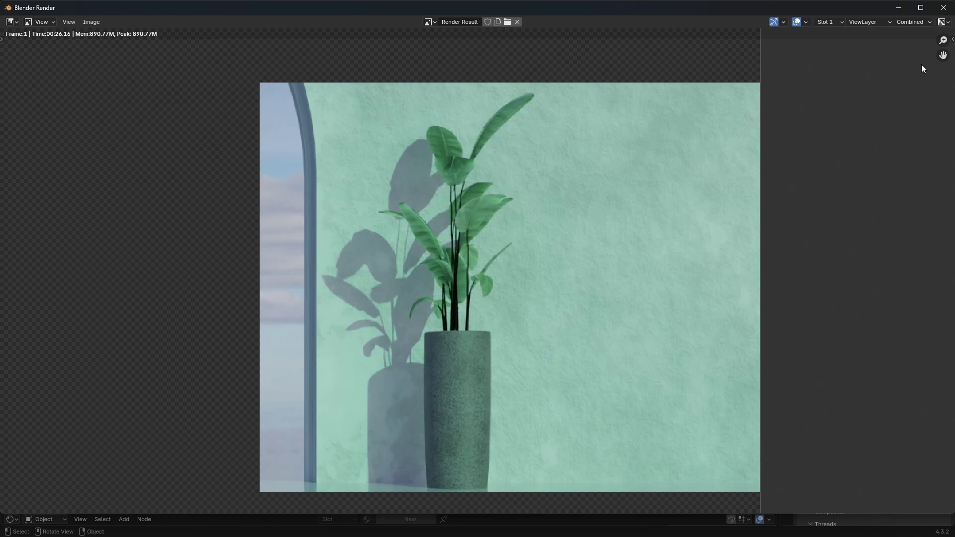
# - Close the render window showing the potted plant close-up
pyautogui.click(943, 7)
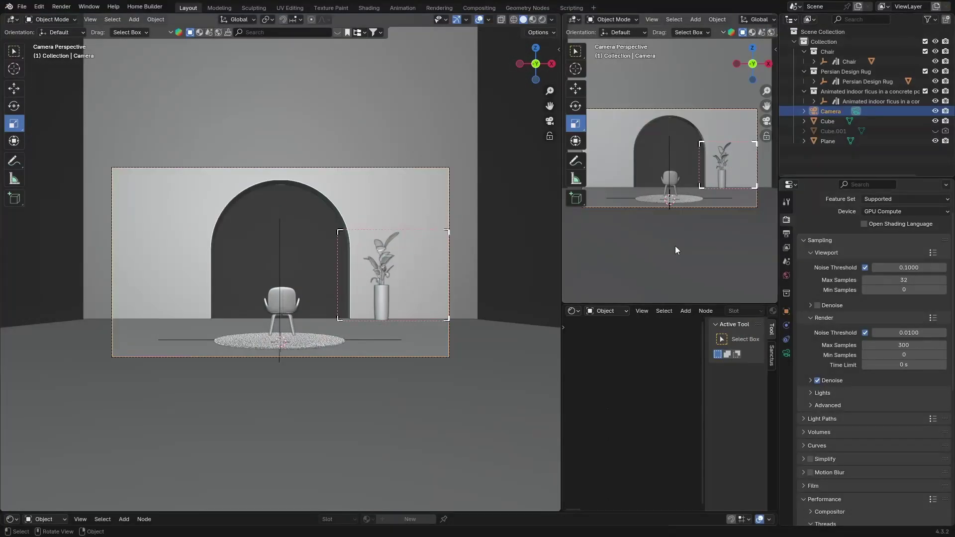
# - Set Render Max Samples to 1000 and re-render the plant region, panning across the result
pyautogui.click(891, 340)
pyautogui.press('BackSpace')
pyautogui.write('1000')
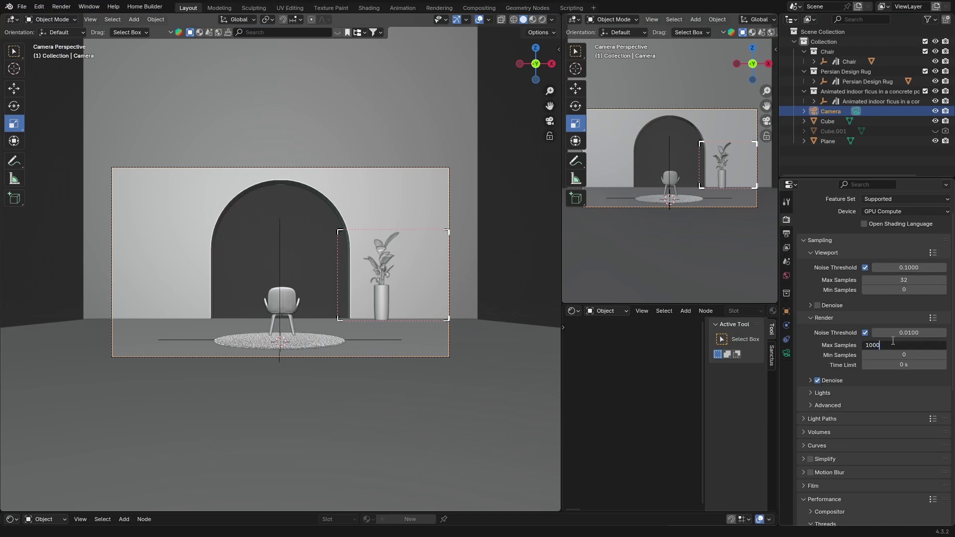
pyautogui.press('Return')
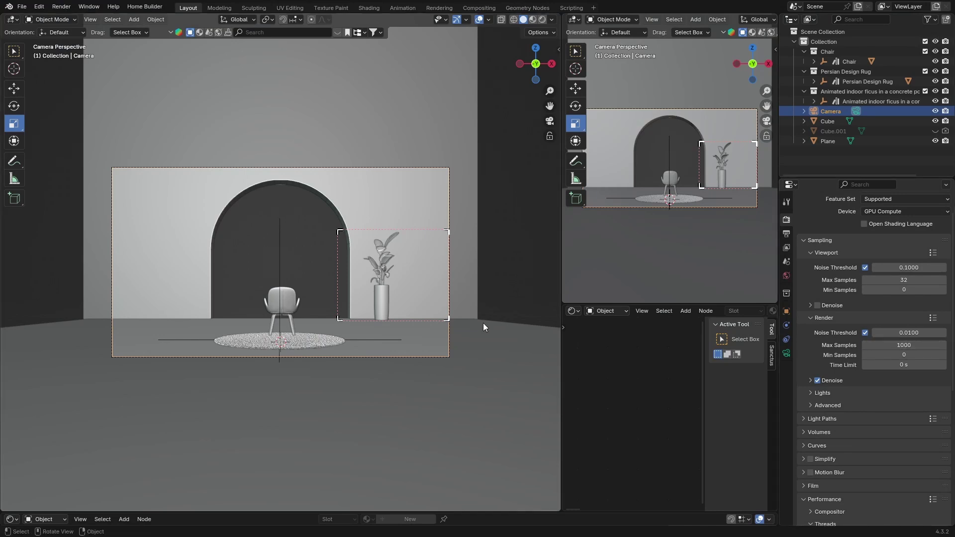
pyautogui.press('F12')
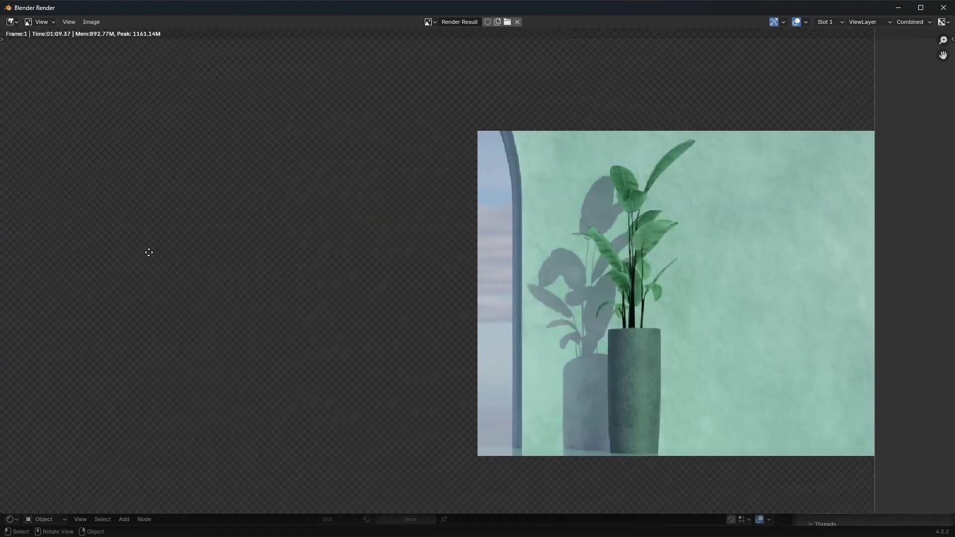
pyautogui.moveTo(147, 252); pyautogui.dragTo(8, 250, button='middle')
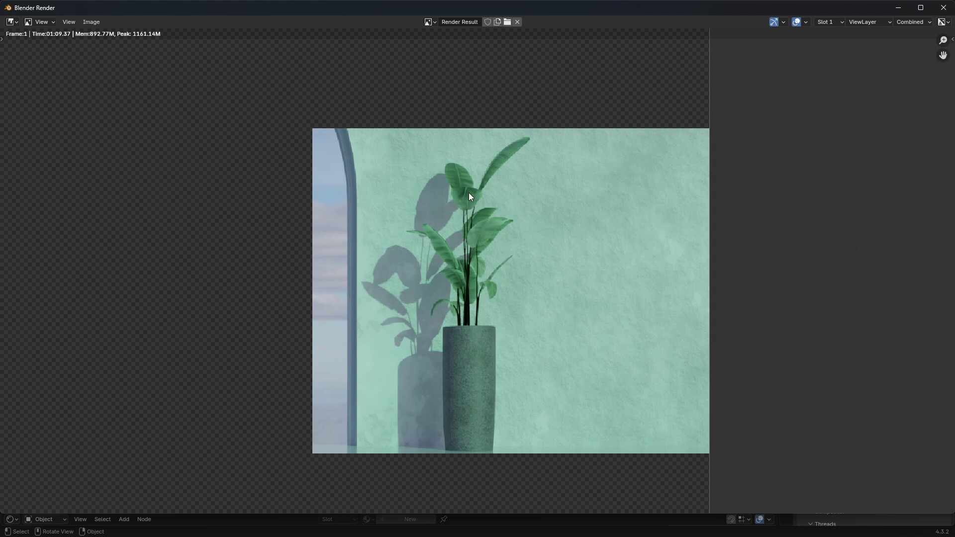
# - Close the render result and change Render Max Samples from 1000 to 150
pyautogui.press('Escape')
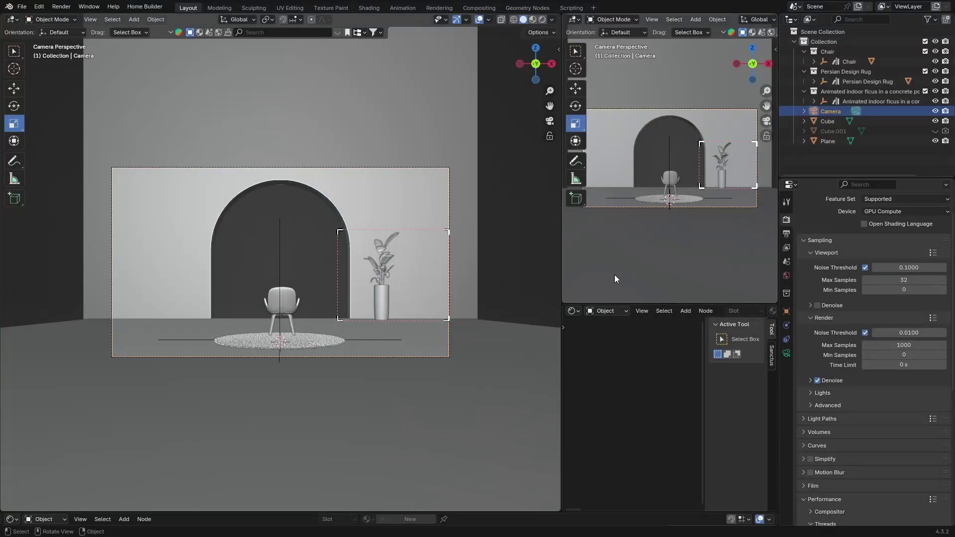
pyautogui.click(899, 345)
pyautogui.press('BackSpace')
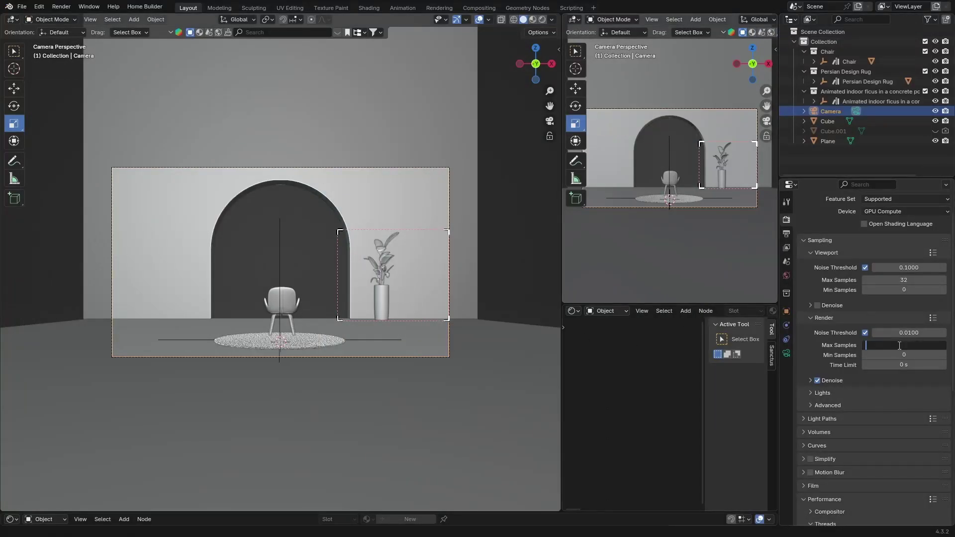
pyautogui.write('150')
pyautogui.press('Return')
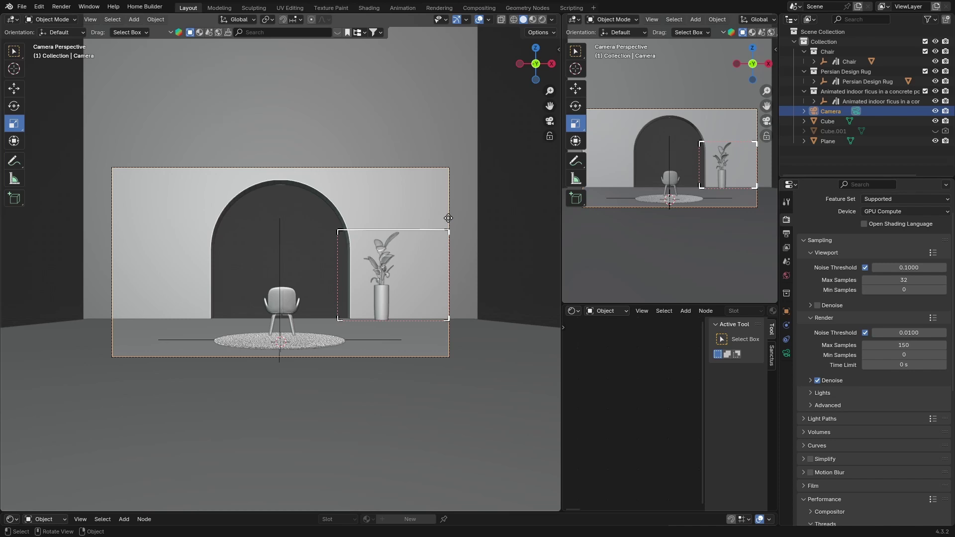
# - Apply the 4K DCI 2160p format preset (4096 × 2160) in the Output properties
pyautogui.click(786, 232)
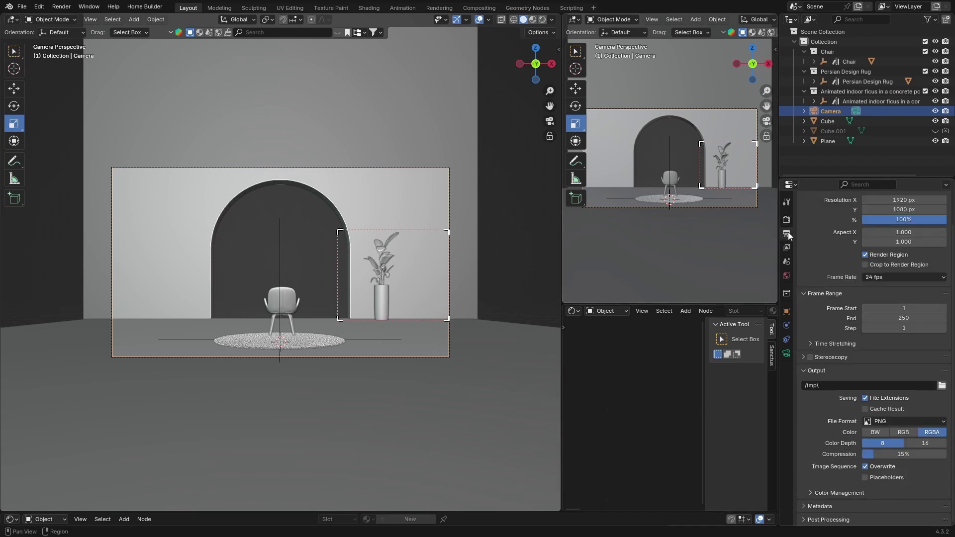
pyautogui.scroll(2, 818, 231)
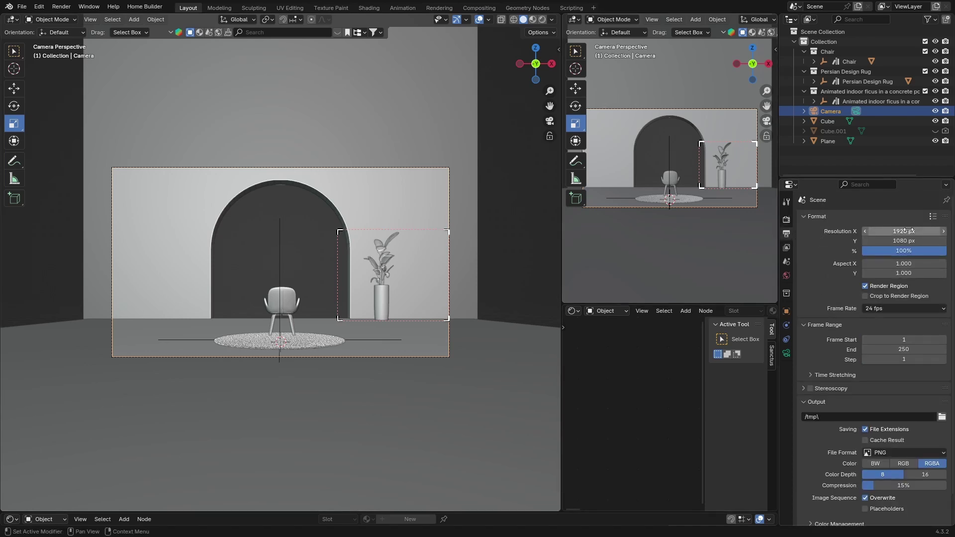
pyautogui.click(933, 216)
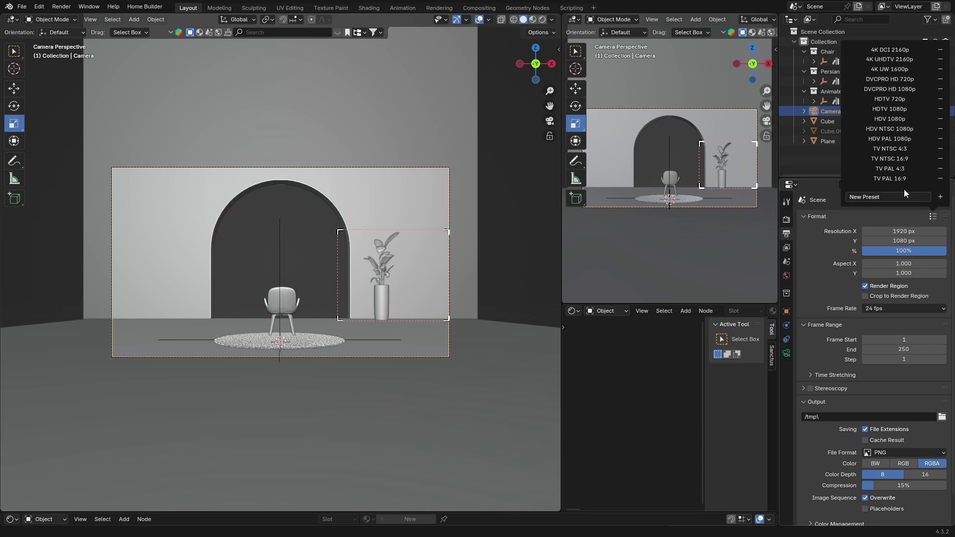
pyautogui.click(882, 51)
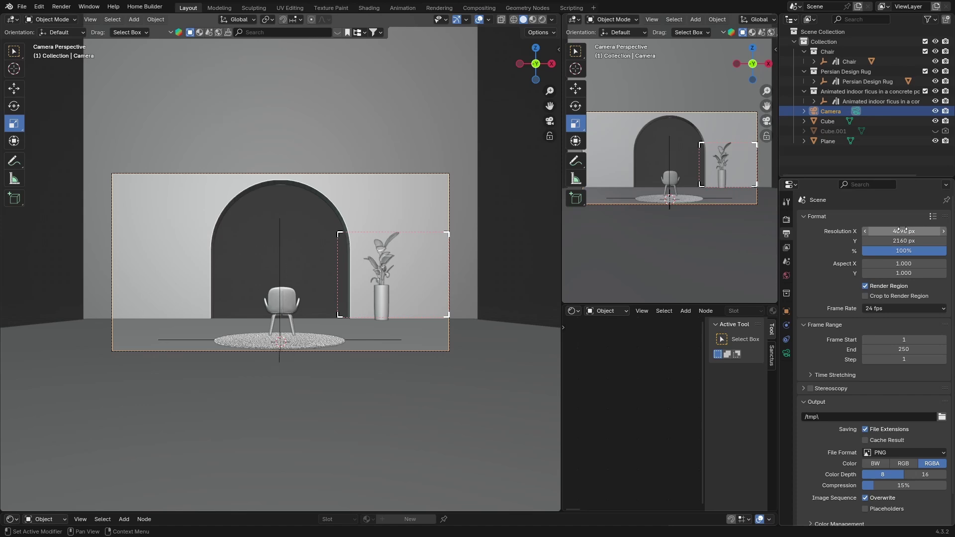
# - Set the output resolution scale from 100% to 300%
pyautogui.click(902, 251)
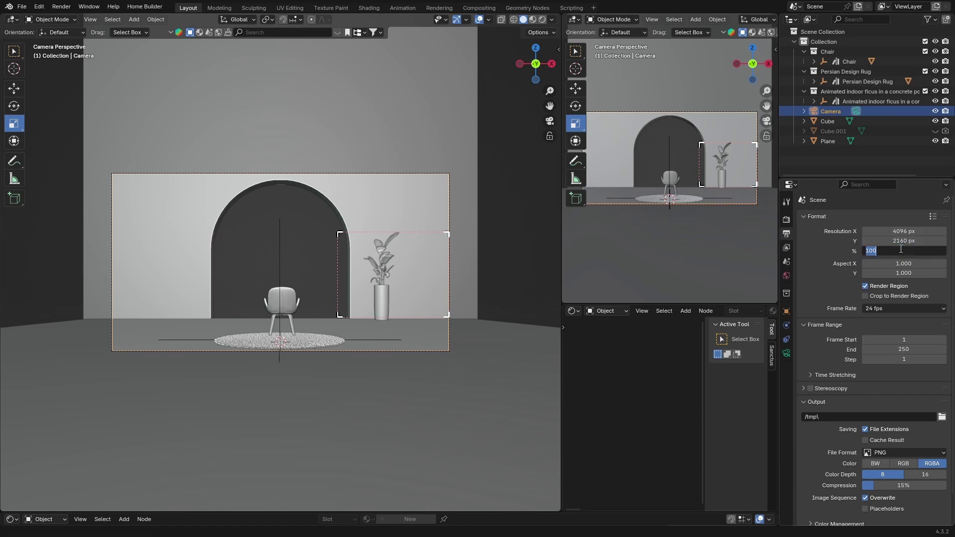
pyautogui.press('BackSpace')
pyautogui.write('300')
pyautogui.press('Return')
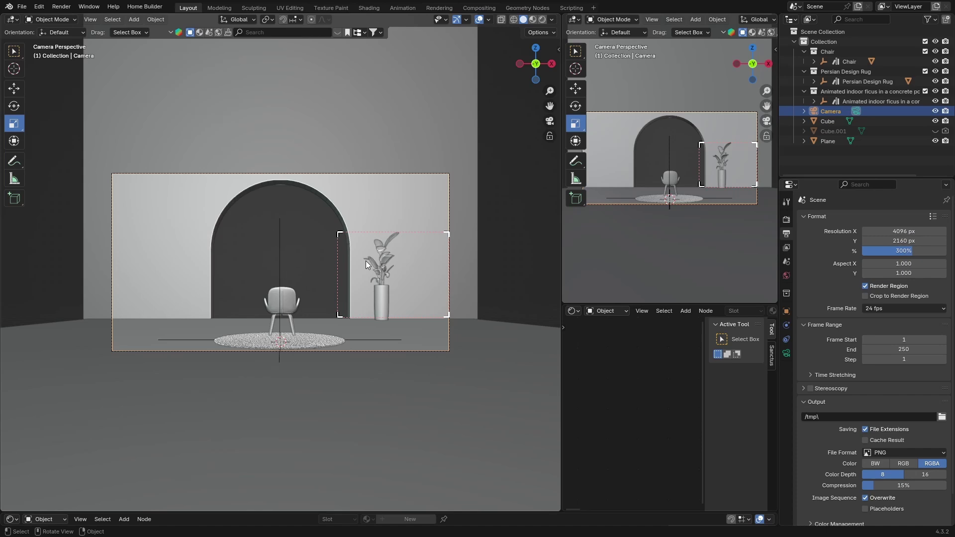
# - Render the plant region at 150 samples and 4K 300%, then close the finished render
pyautogui.click(785, 220)
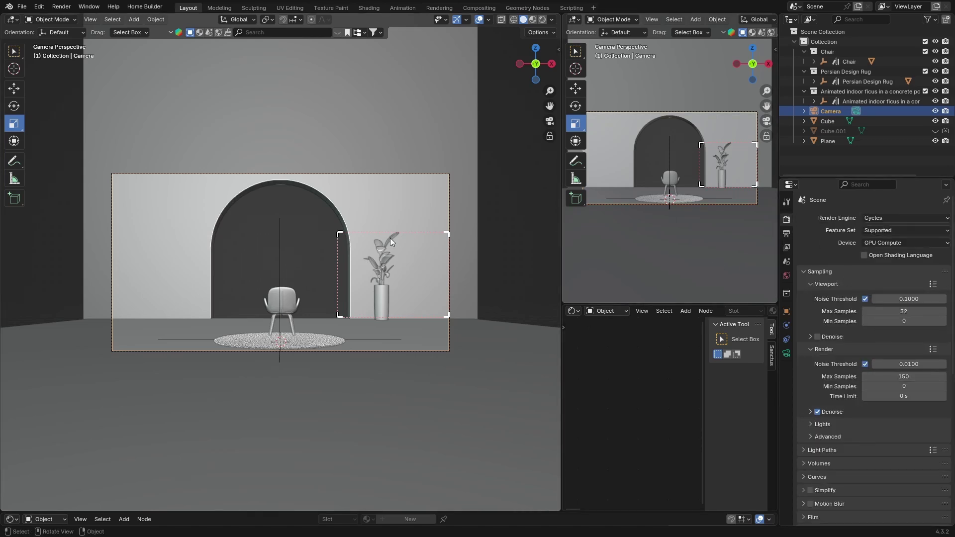
pyautogui.press('F12')
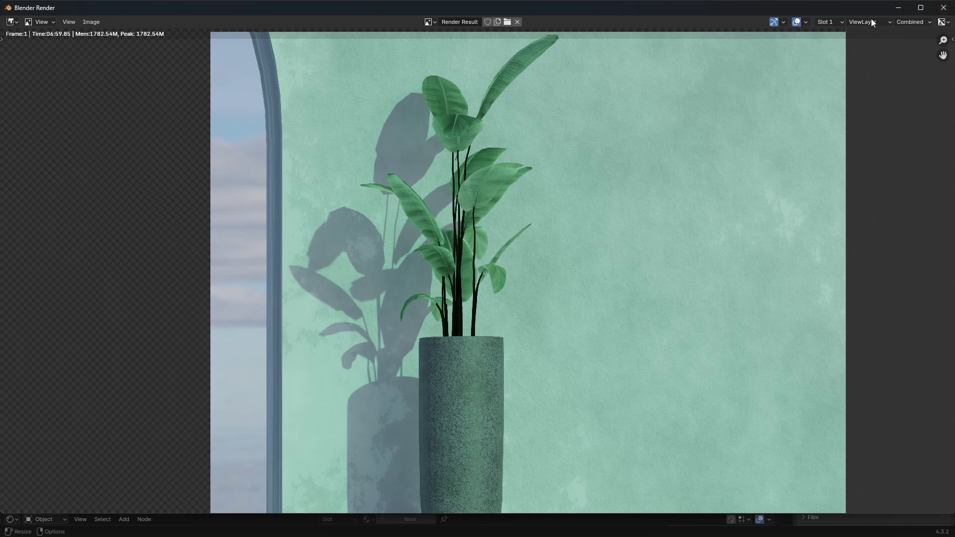
pyautogui.click(943, 7)
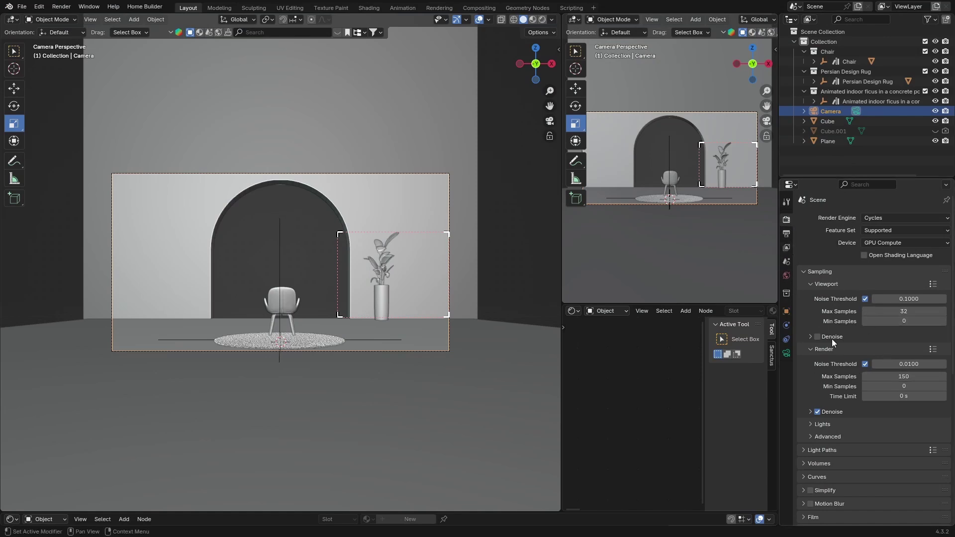
# - Apply the DVCPRO HD 1080p preset, then reapply 4K DCI 2160p to restore 100% scale
pyautogui.click(786, 234)
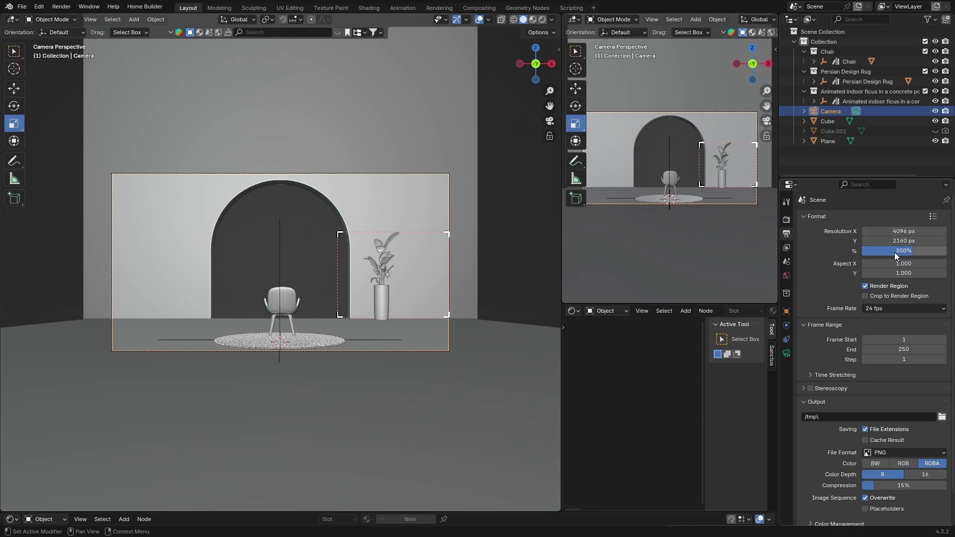
pyautogui.click(932, 219)
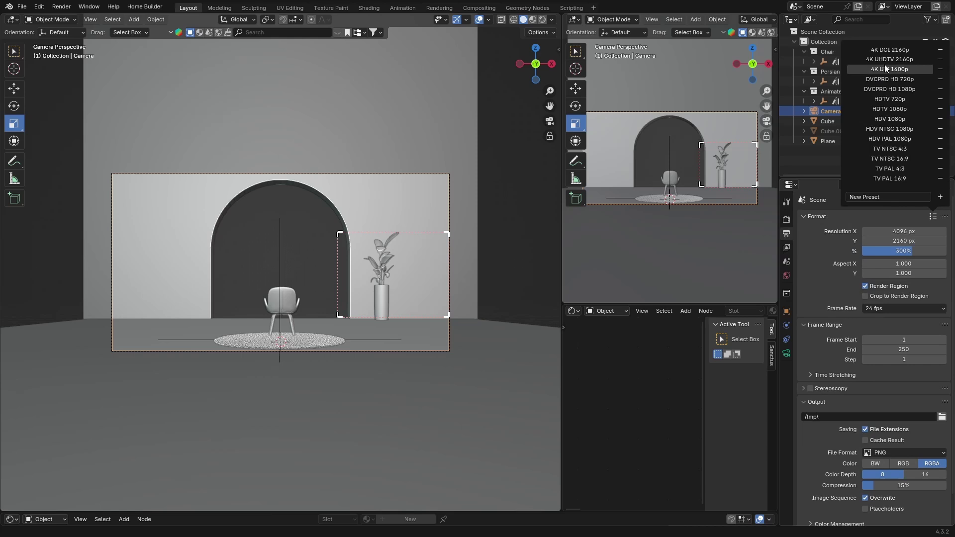
pyautogui.click(882, 88)
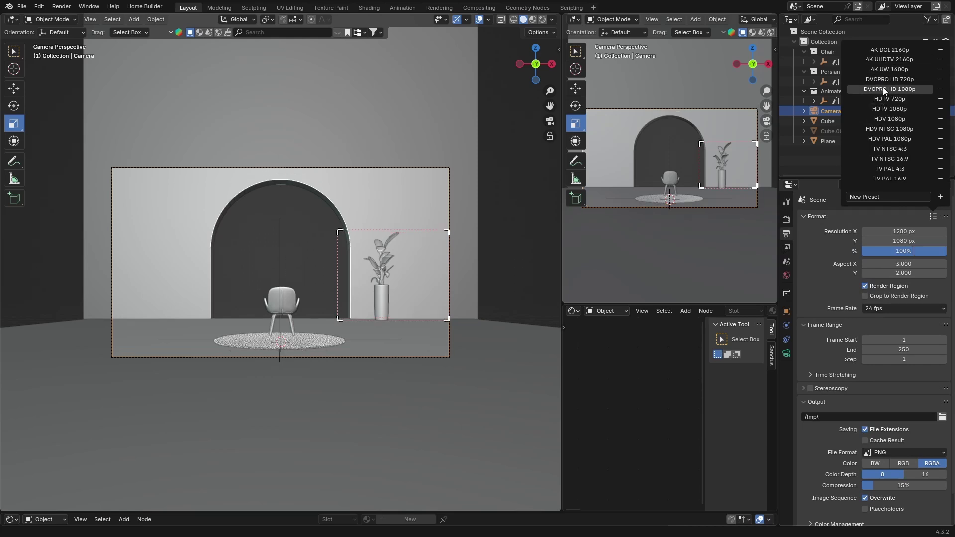
pyautogui.click(933, 219)
pyautogui.click(891, 49)
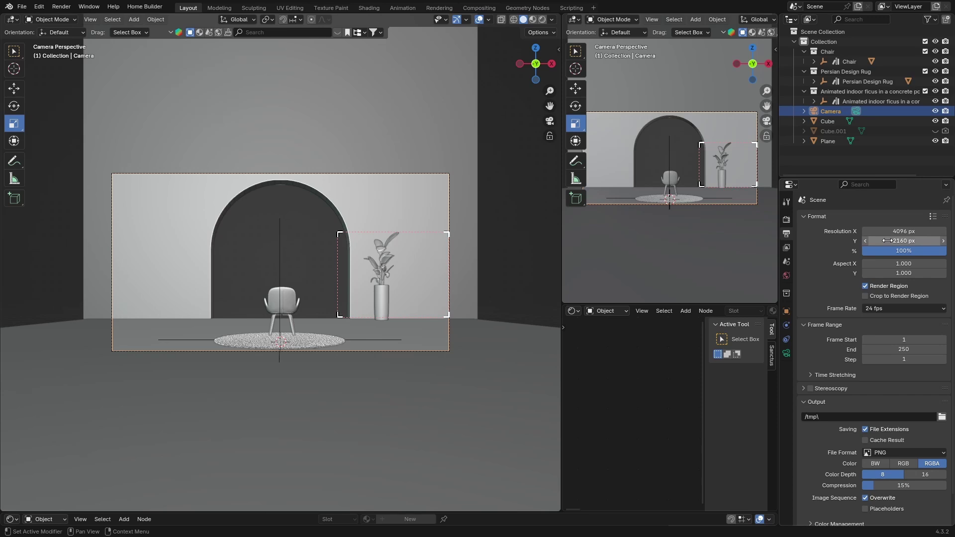